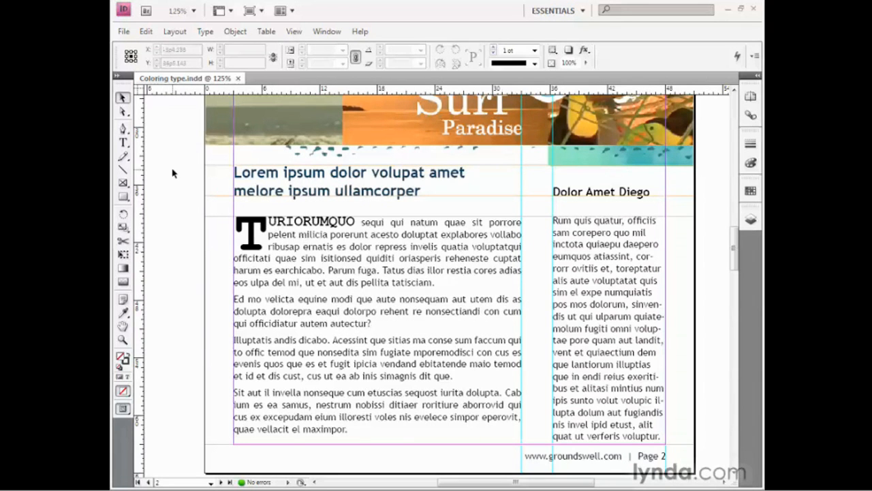
# Step: Color the drop-capped opening word "TURIORUMQUO" of the main story with the R=0 G=153 B=140 swatch as text fill
pyautogui.click(124, 143)
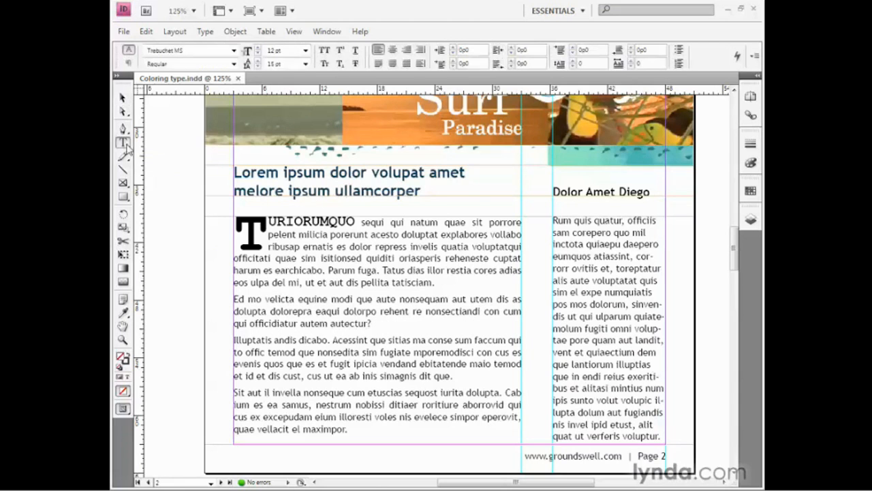
pyautogui.doubleClick(280, 223)
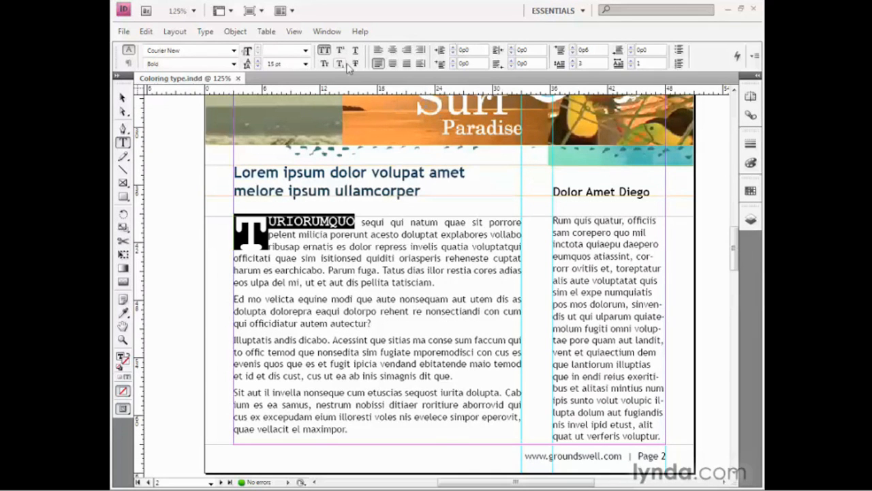
pyautogui.click(327, 31)
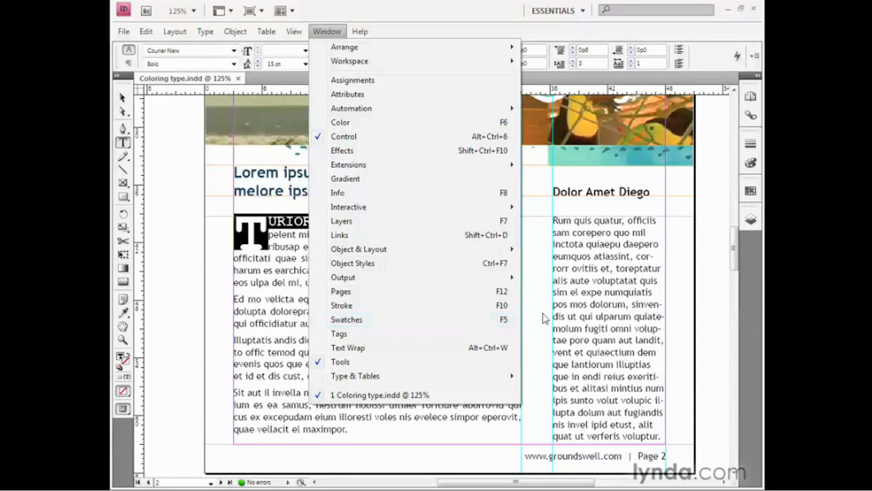
pyautogui.click(750, 194)
pyautogui.click(750, 194)
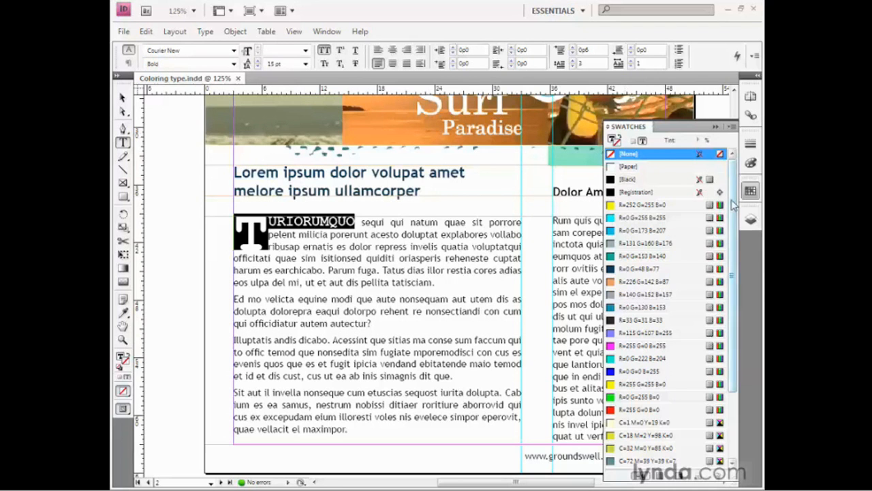
pyautogui.moveTo(735, 206); pyautogui.dragTo(736, 272)
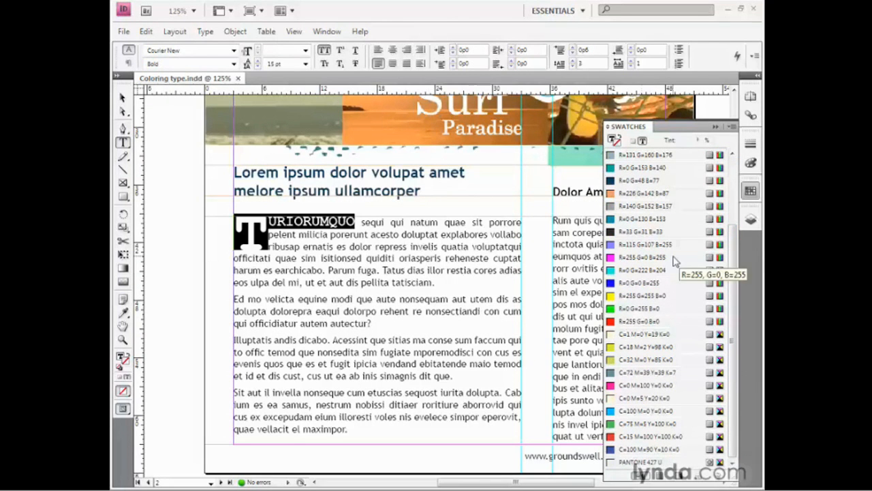
pyautogui.moveTo(732, 246); pyautogui.dragTo(722, 169)
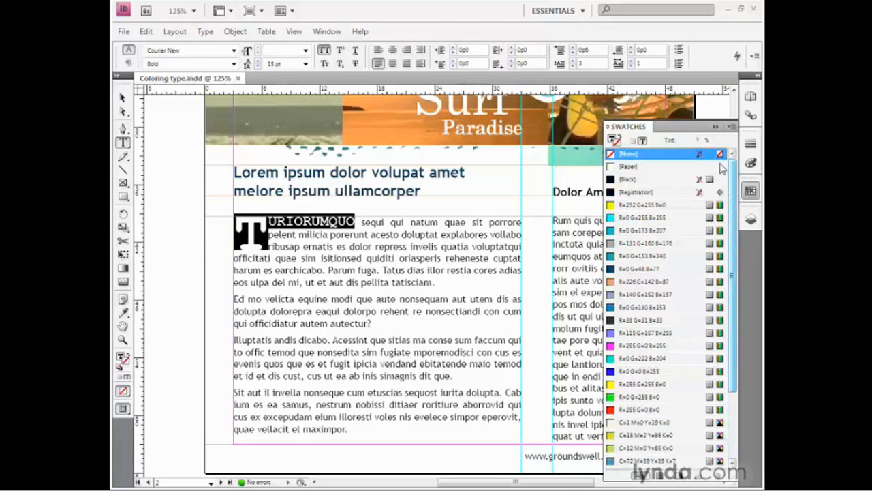
pyautogui.click(612, 139)
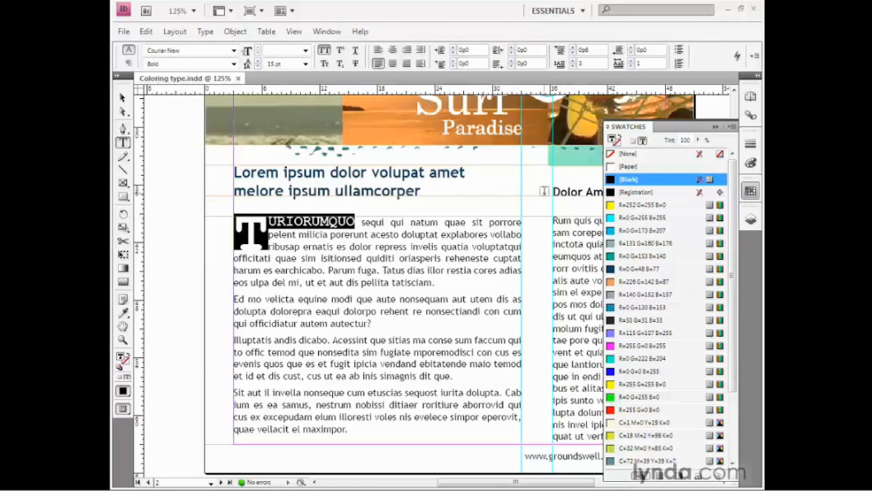
pyautogui.click(672, 257)
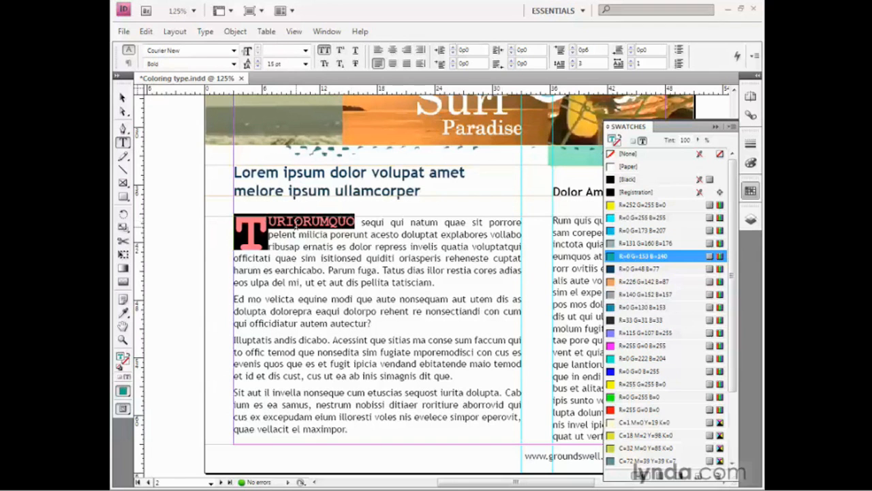
pyautogui.press('Escape')
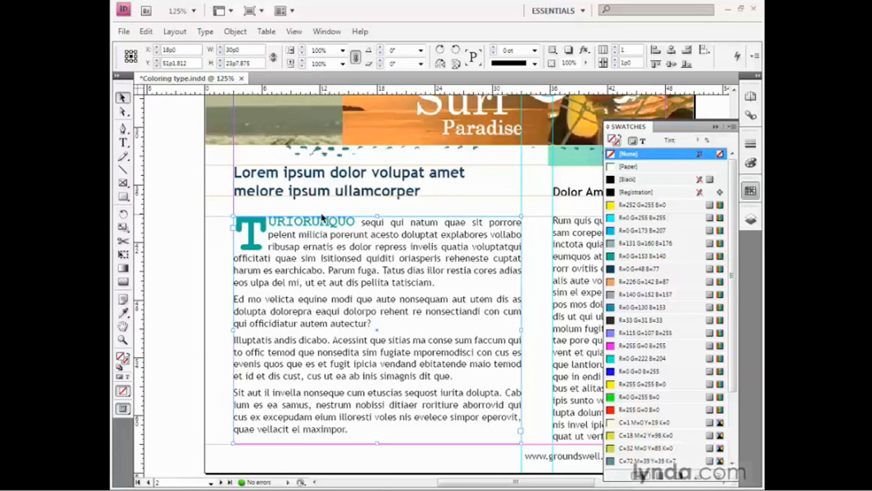
# Step: Try filling the page 2 headline's text frame with the R=115 G=107 B=255 swatch, and remove that fill
pyautogui.click(311, 194)
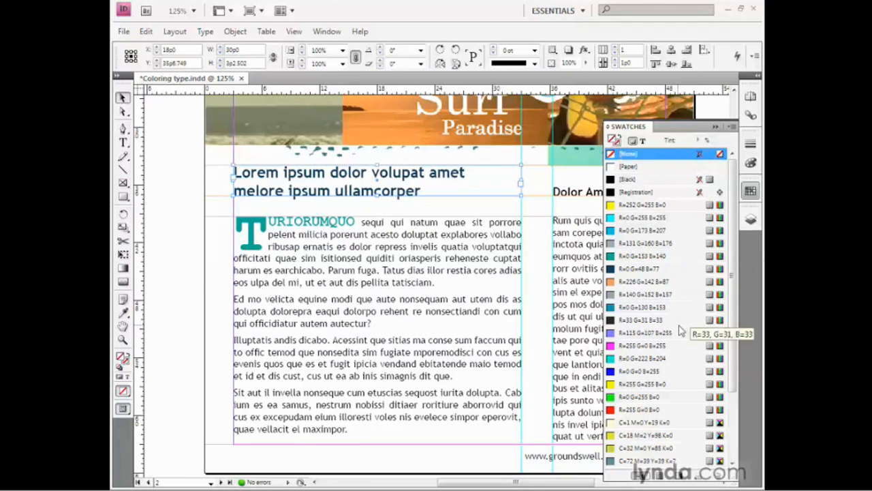
pyautogui.click(672, 333)
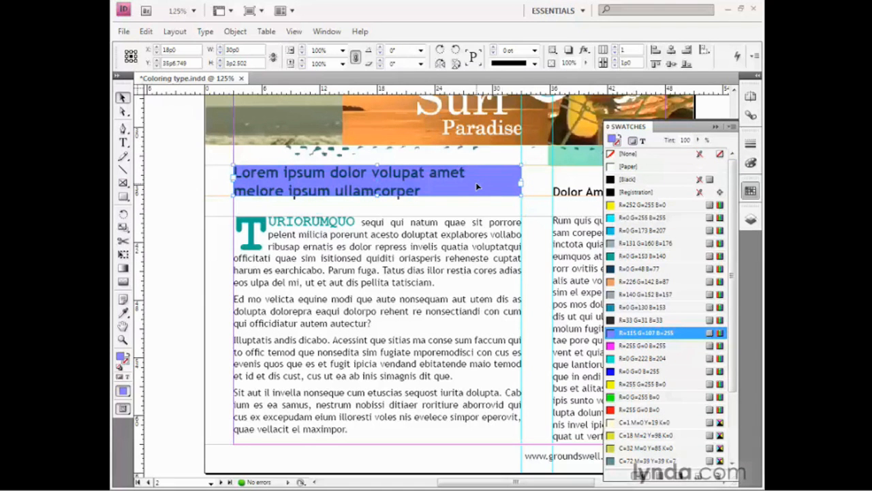
pyautogui.press('/')
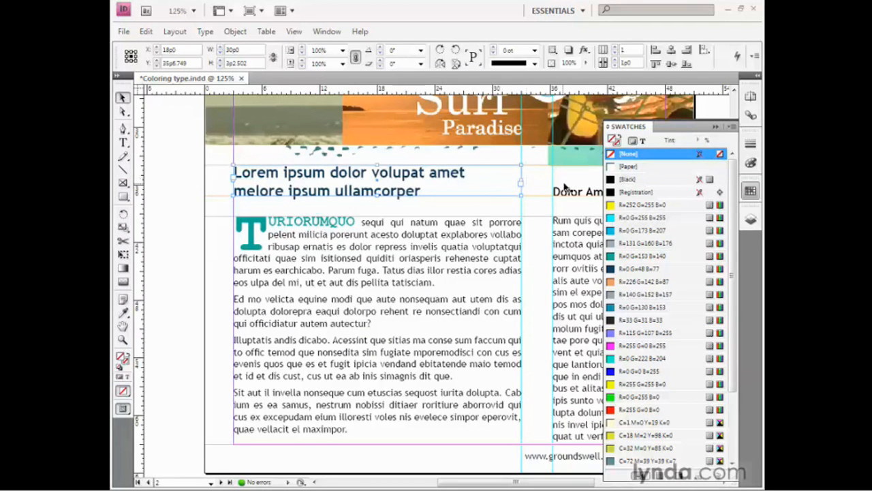
# Step: Apply the R=226 G=142 B=87 swatch to the headline's text, and adjust its color in RGB to 124, 77, 57
pyautogui.click(641, 143)
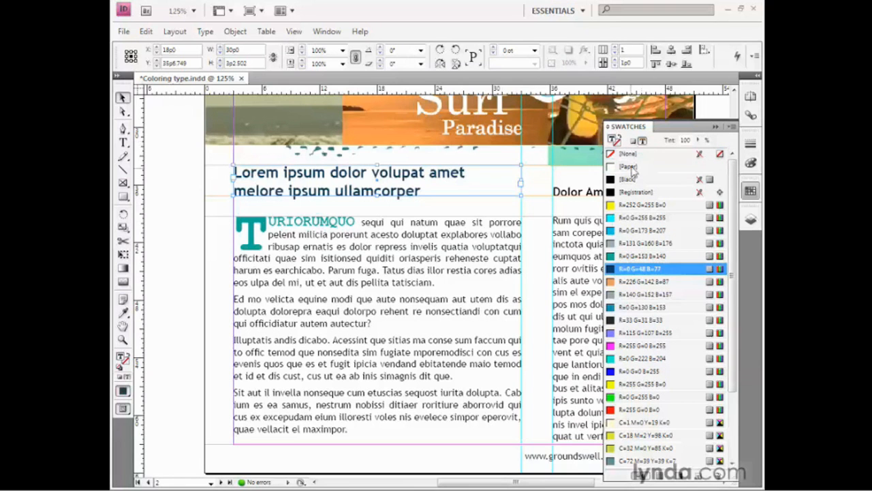
pyautogui.click(675, 289)
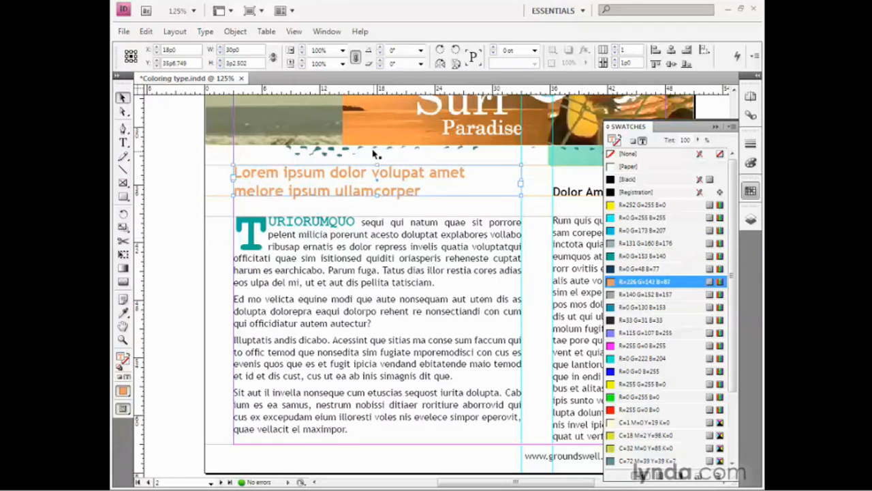
pyautogui.click(327, 33)
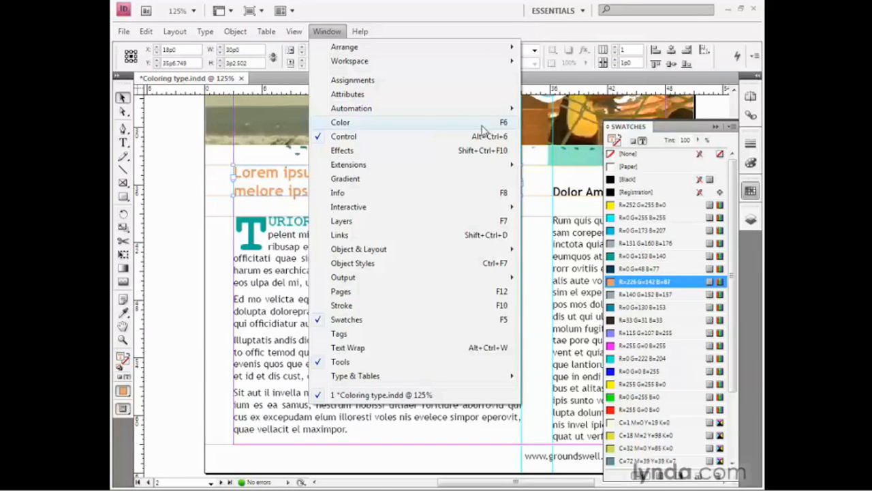
pyautogui.click(750, 165)
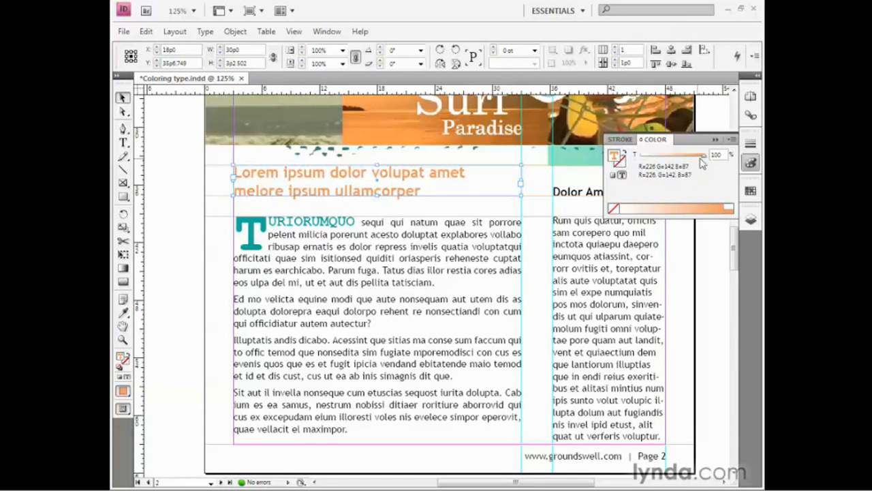
pyautogui.moveTo(702, 158)
pyautogui.mouseDown()
pyautogui.moveTo(676, 159)
pyautogui.moveTo(704, 157)
pyautogui.mouseUp()
pyautogui.click(730, 140)
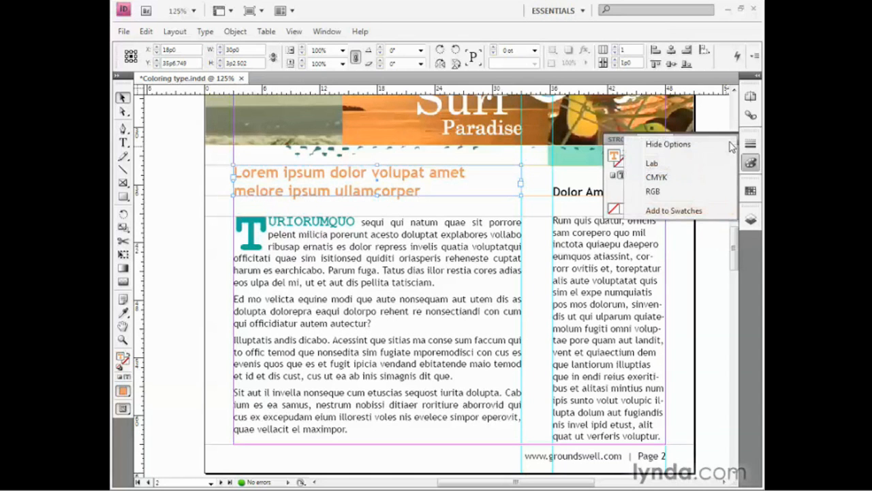
pyautogui.click(684, 194)
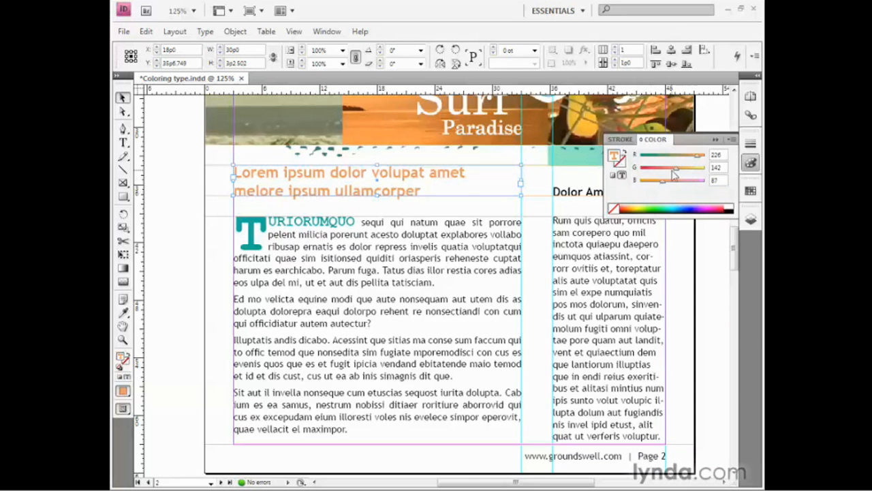
pyautogui.moveTo(678, 174)
pyautogui.mouseDown()
pyautogui.moveTo(662, 172)
pyautogui.moveTo(691, 161)
pyautogui.moveTo(680, 161)
pyautogui.moveTo(657, 186)
pyautogui.moveTo(677, 156)
pyautogui.moveTo(669, 161)
pyautogui.mouseUp()
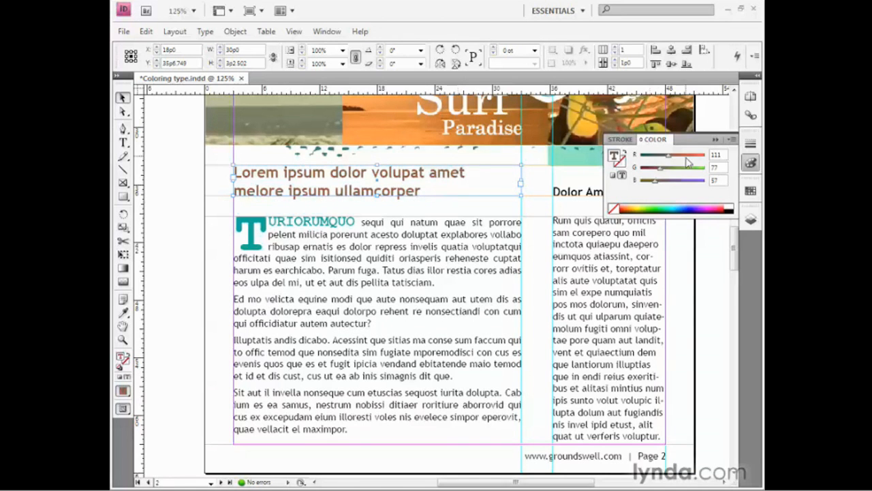
pyautogui.moveTo(668, 156); pyautogui.dragTo(672, 158)
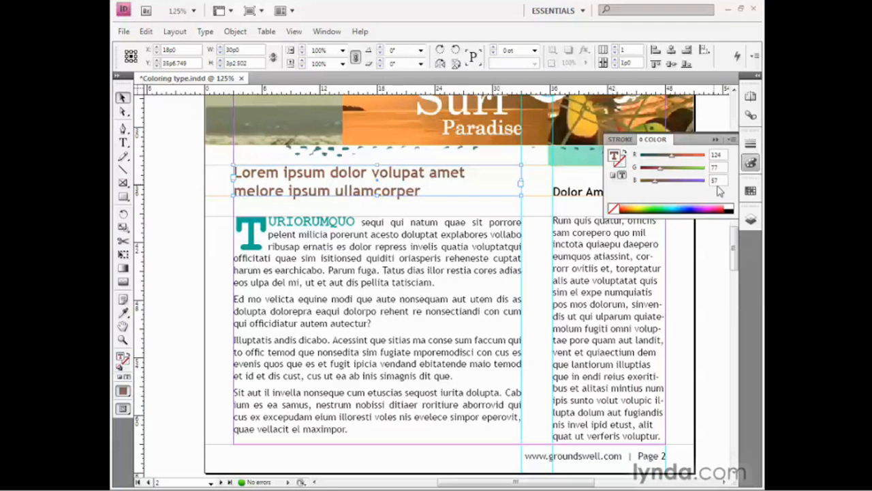
# Step: Save the headline's brown text color as a new swatch, and place it just above the R=0 G=0 B=255 swatch
pyautogui.click(751, 192)
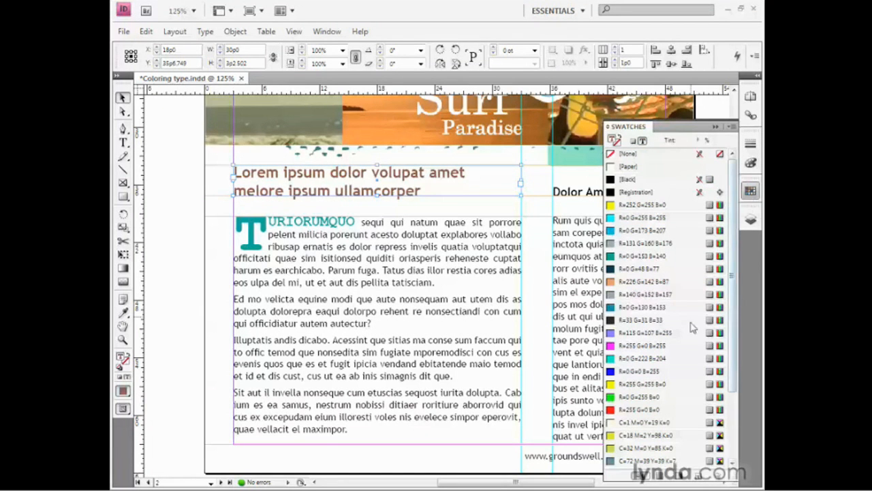
pyautogui.click(692, 482)
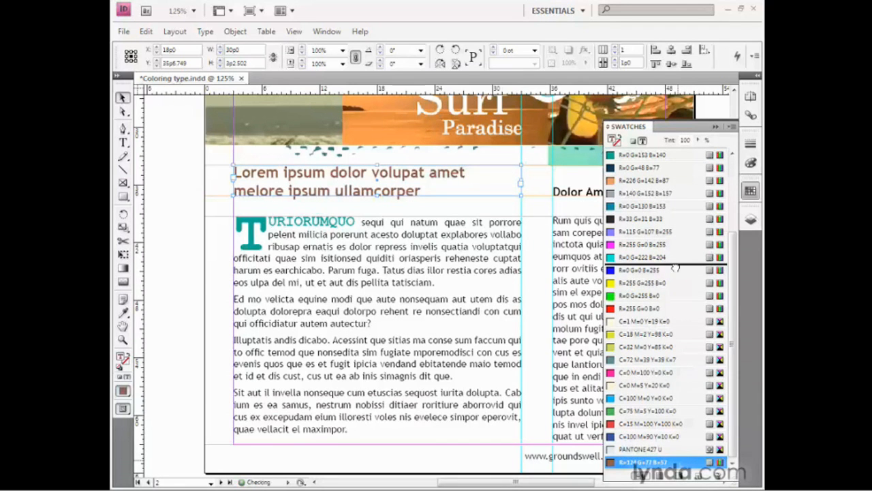
pyautogui.moveTo(678, 273); pyautogui.dragTo(678, 271)
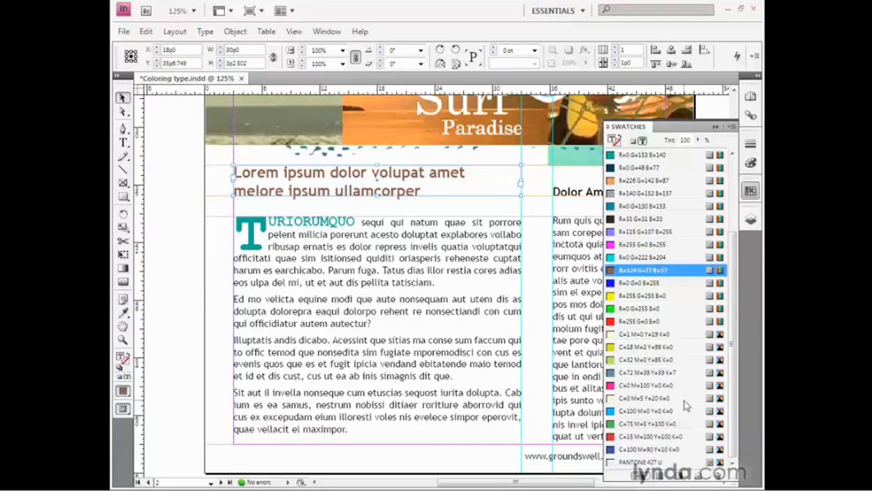
pyautogui.click(713, 128)
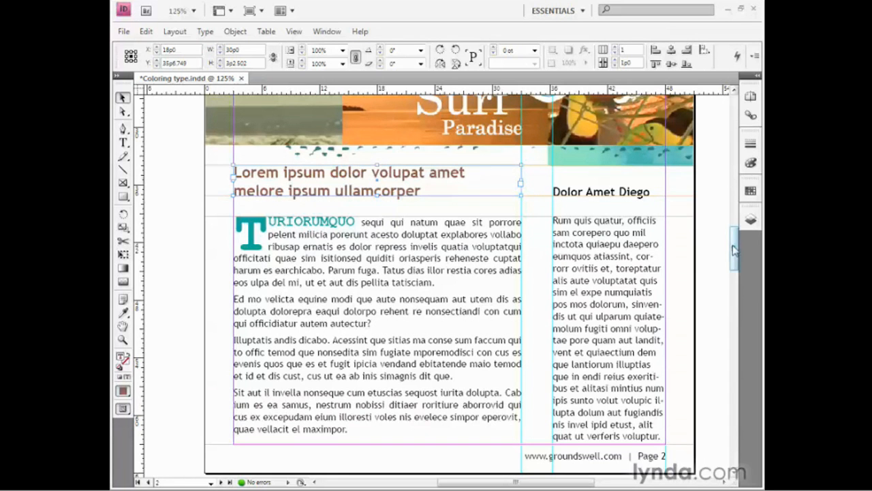
# Step: Fill the text frame of the "Lorem ipsum dolor volupat amet" headline on page 3 with the R=140 G=152 B=157 swatch
pyautogui.moveTo(734, 250); pyautogui.dragTo(733, 324)
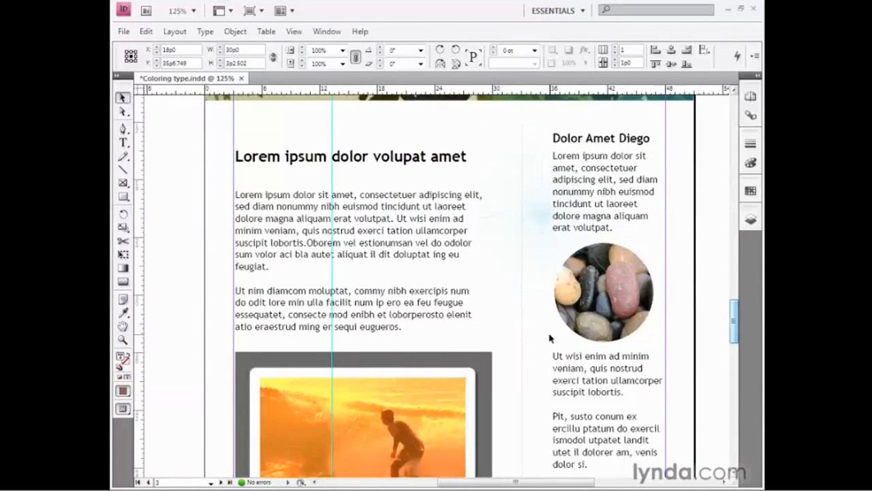
pyautogui.click(414, 167)
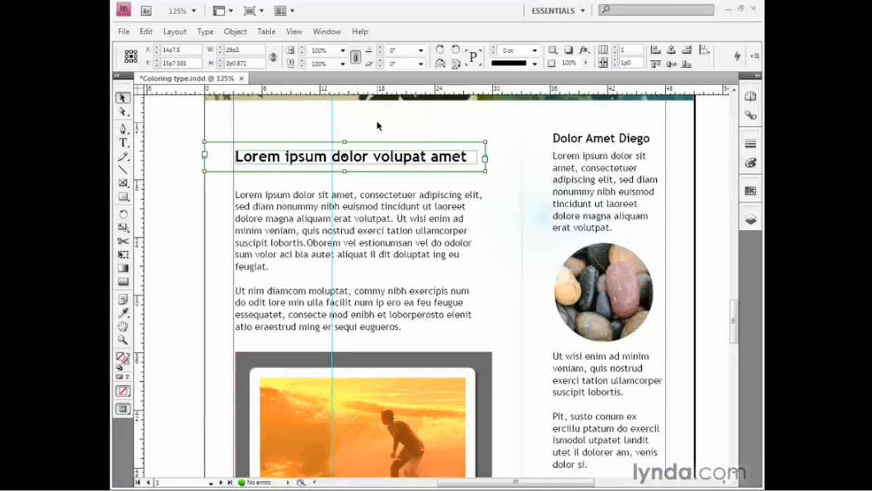
pyautogui.click(749, 192)
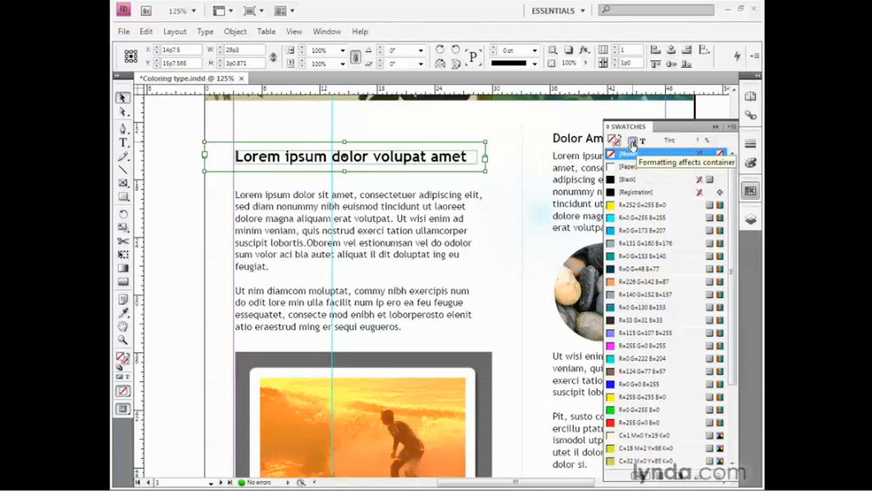
pyautogui.click(679, 295)
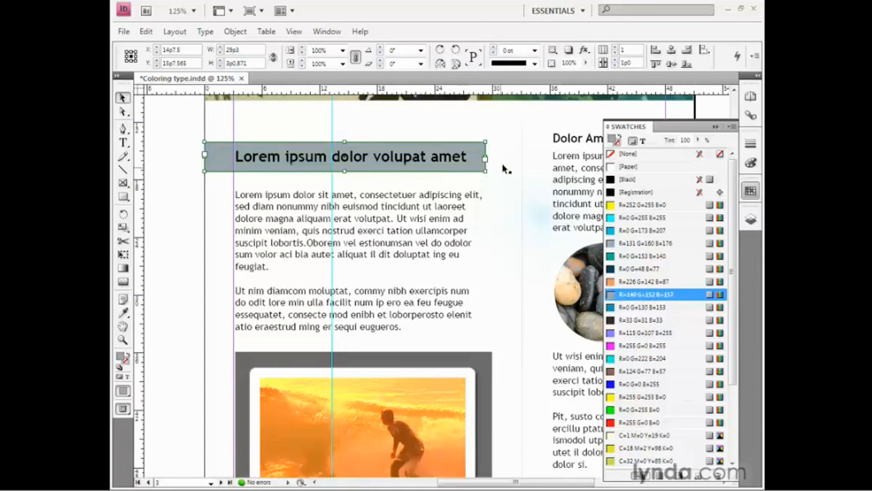
# Step: Color the page 3 headline's text with the [Paper] swatch, and deselect the frame
pyautogui.click(643, 141)
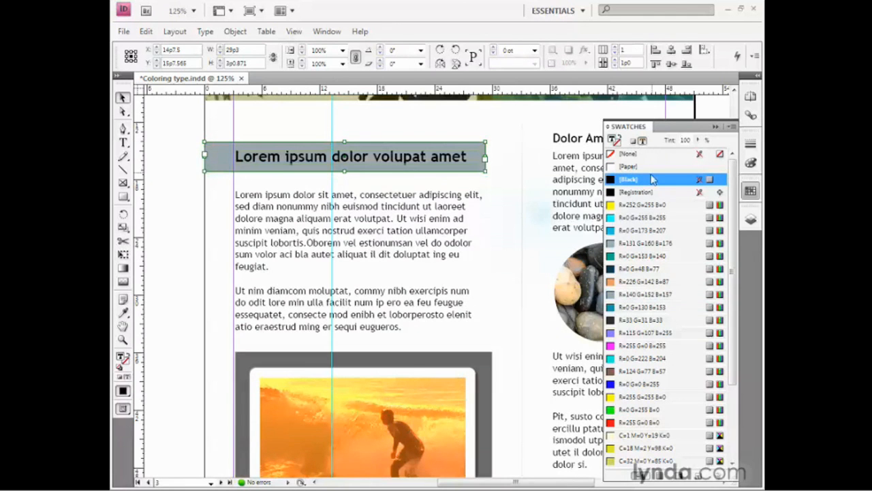
pyautogui.click(646, 167)
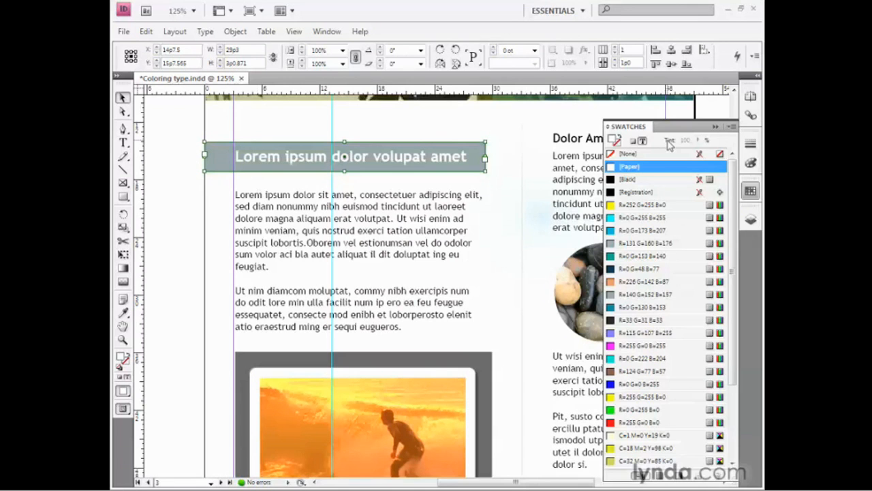
pyautogui.click(716, 127)
pyautogui.click(172, 179)
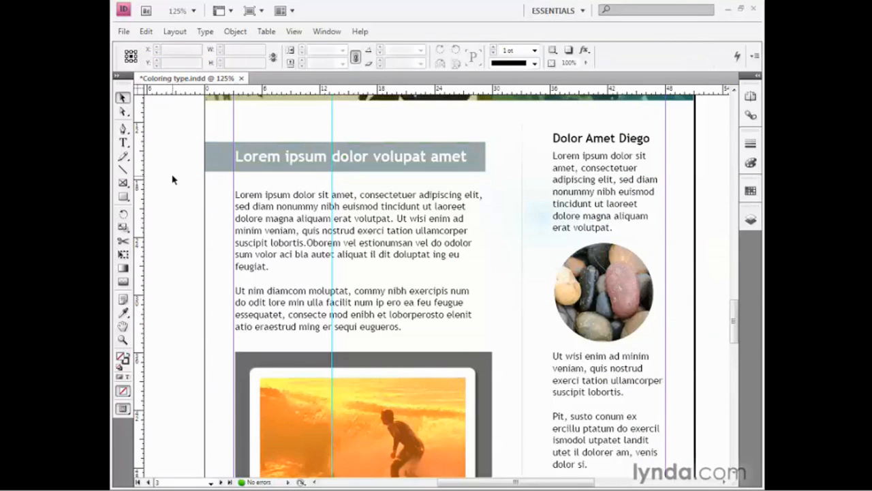